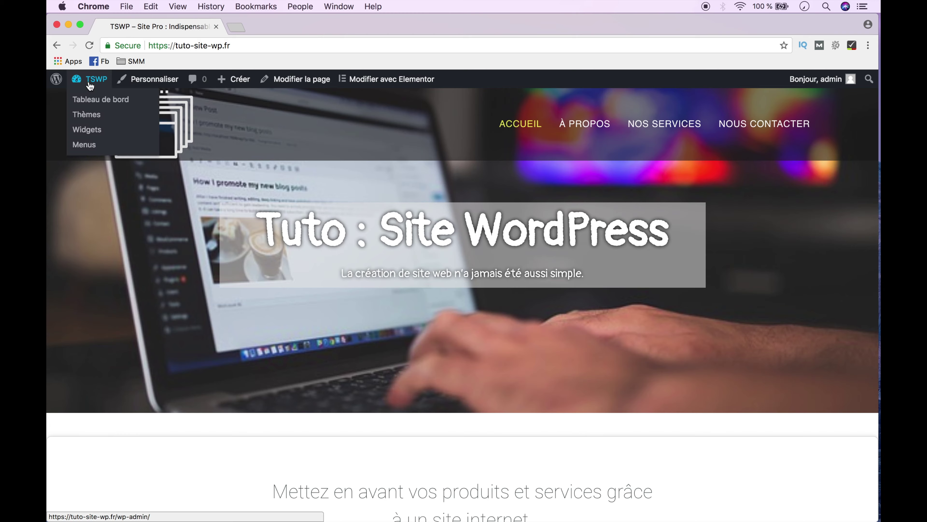
# Create a new page titled "Nous Contacter" from the site's dashboard and open it for editing with Elementor.
pyautogui.click(93, 96)
pyautogui.moveTo(82, 224)
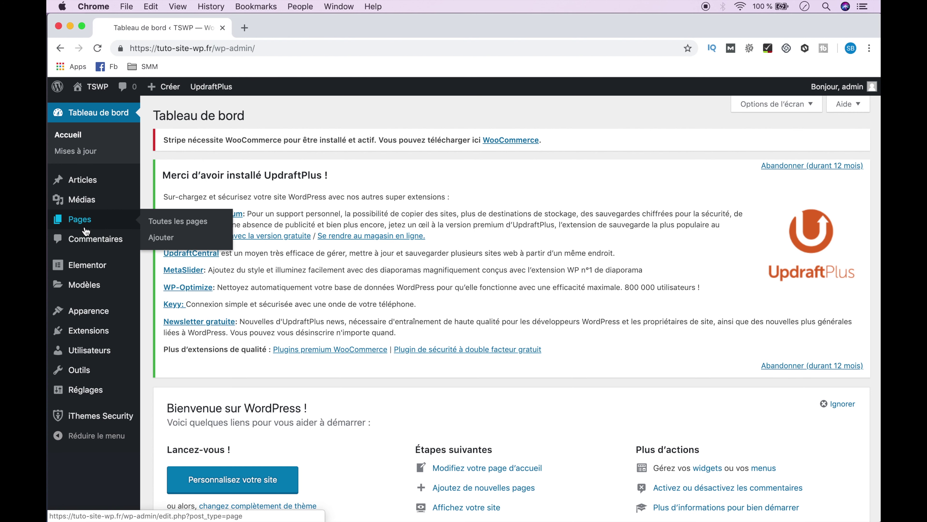
pyautogui.click(161, 239)
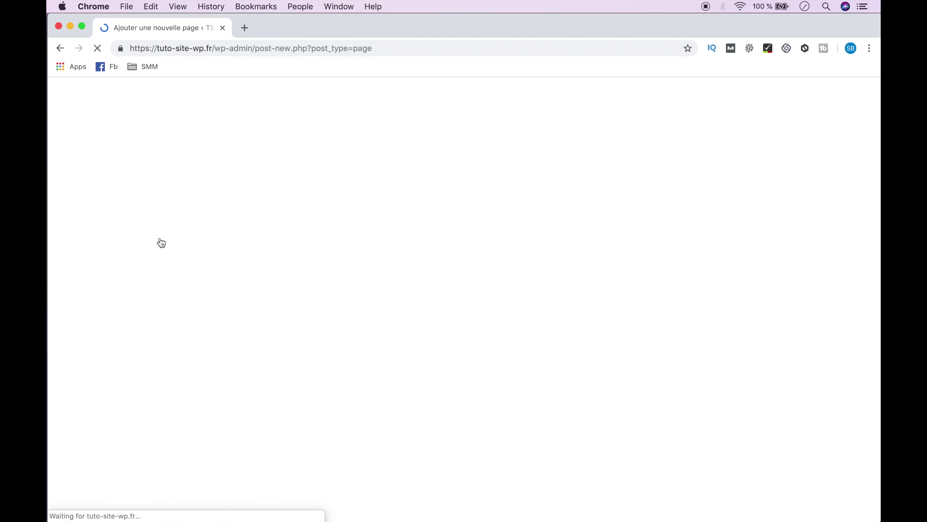
pyautogui.write('Nous Contacter')
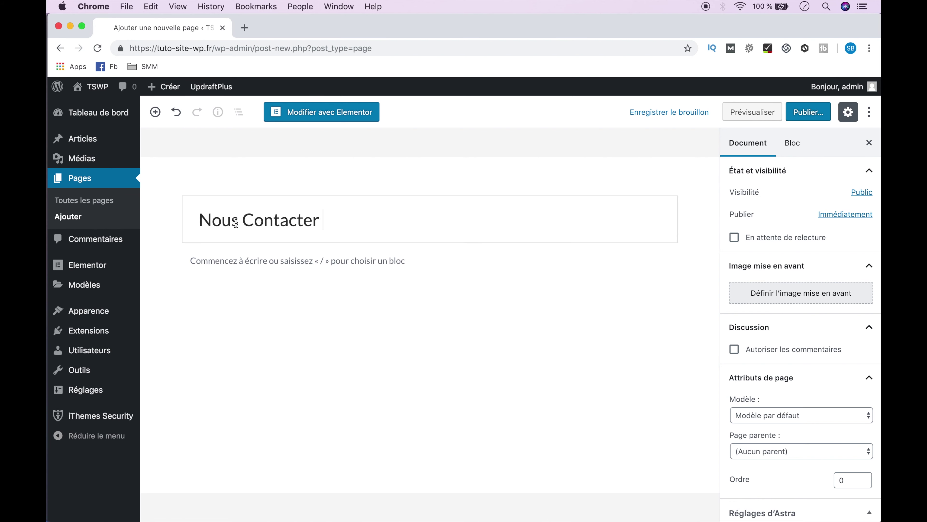
pyautogui.click(322, 115)
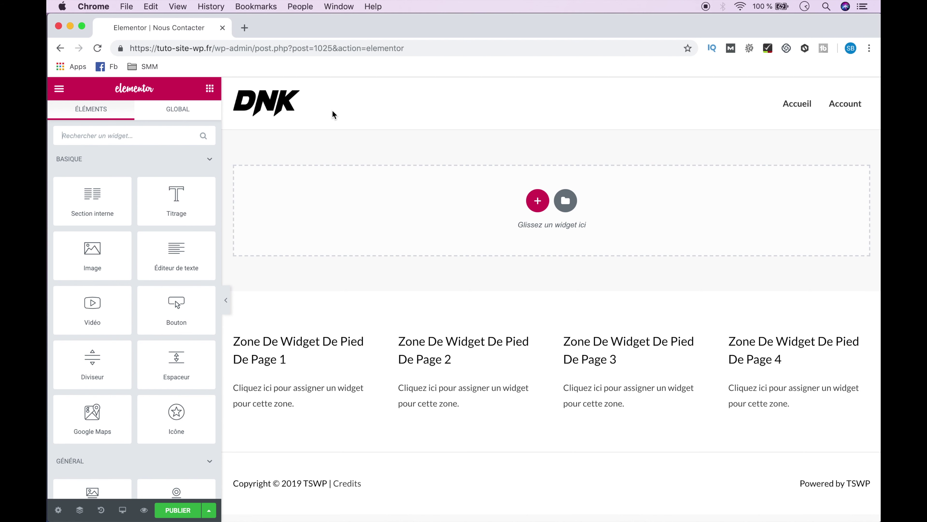
# Insert the "Contact – Restaurant" page template from the Elementor library into the empty page.
pyautogui.click(565, 201)
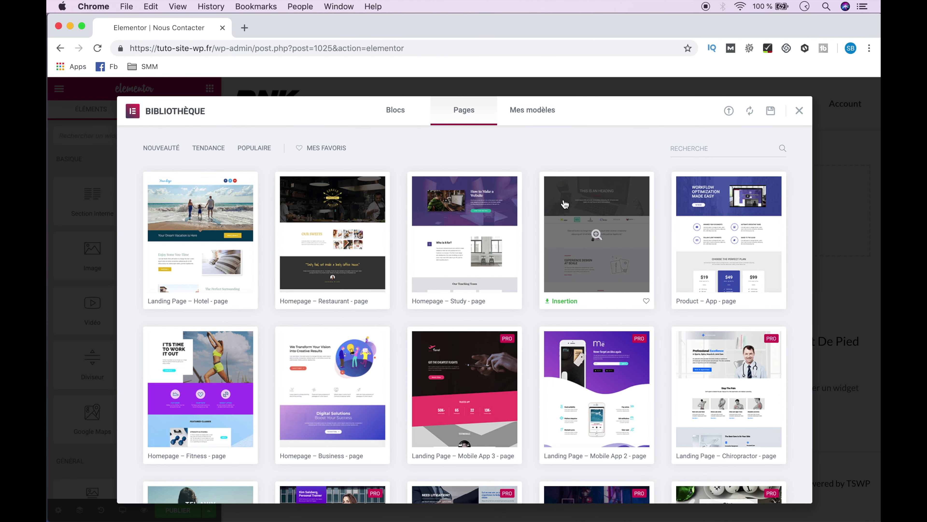
pyautogui.scroll(-20, 565, 203)
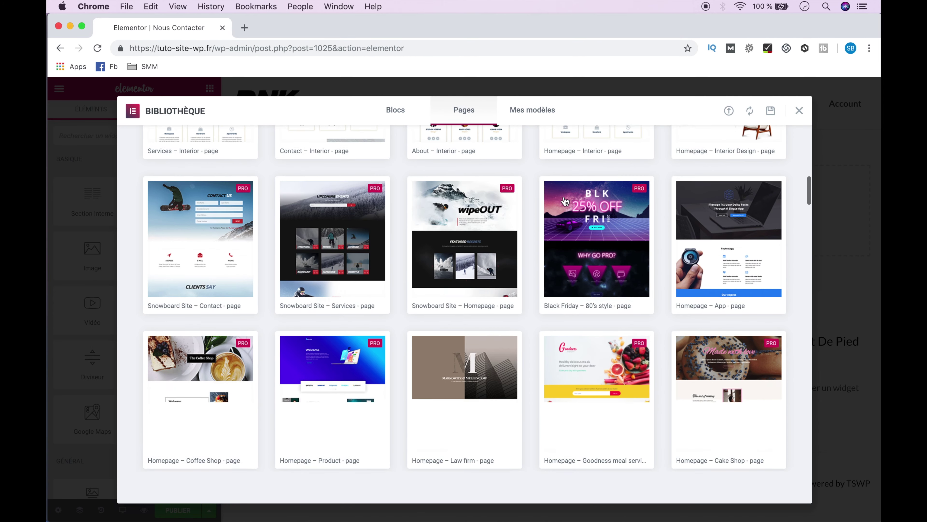
pyautogui.scroll(-15, 565, 201)
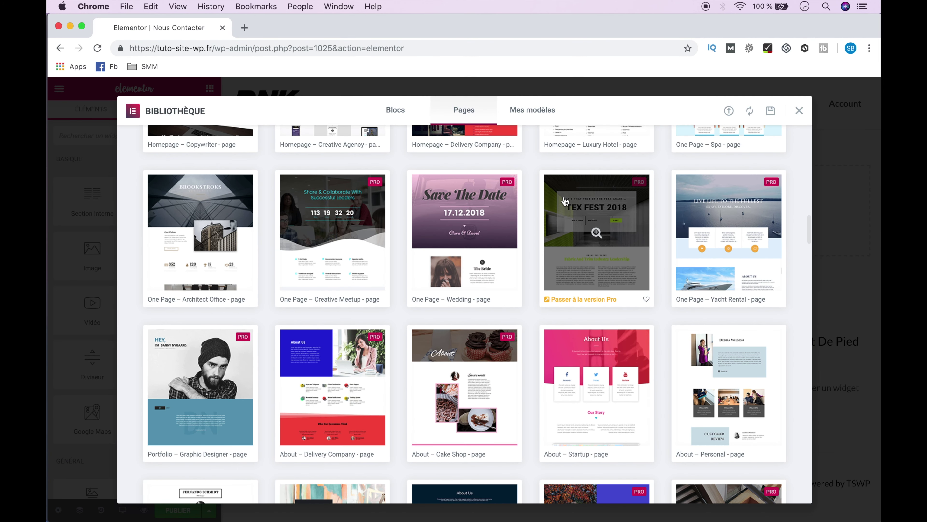
pyautogui.scroll(-10, 565, 201)
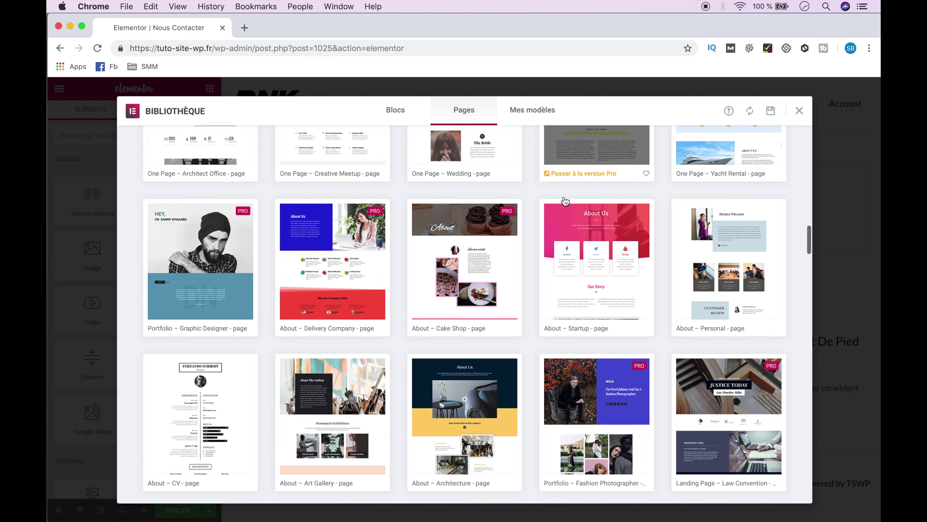
pyautogui.scroll(-19, 565, 201)
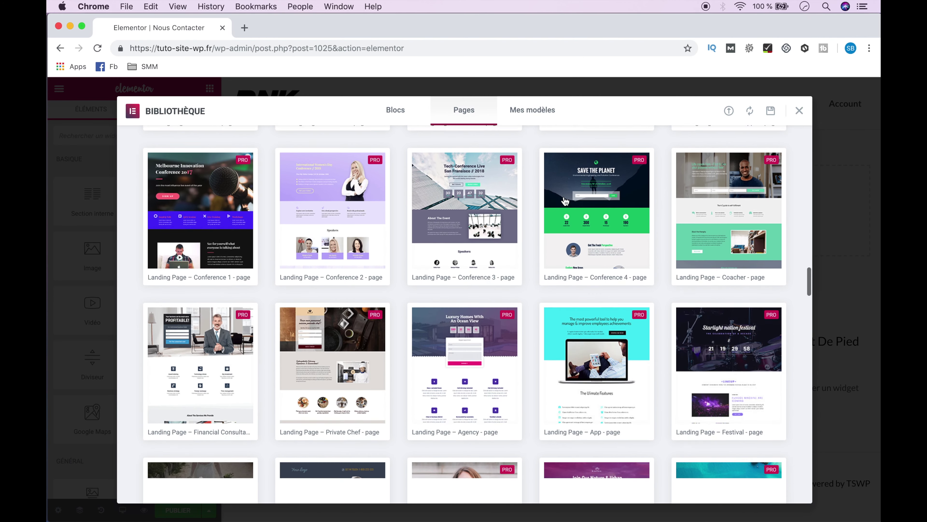
pyautogui.scroll(-14, 565, 201)
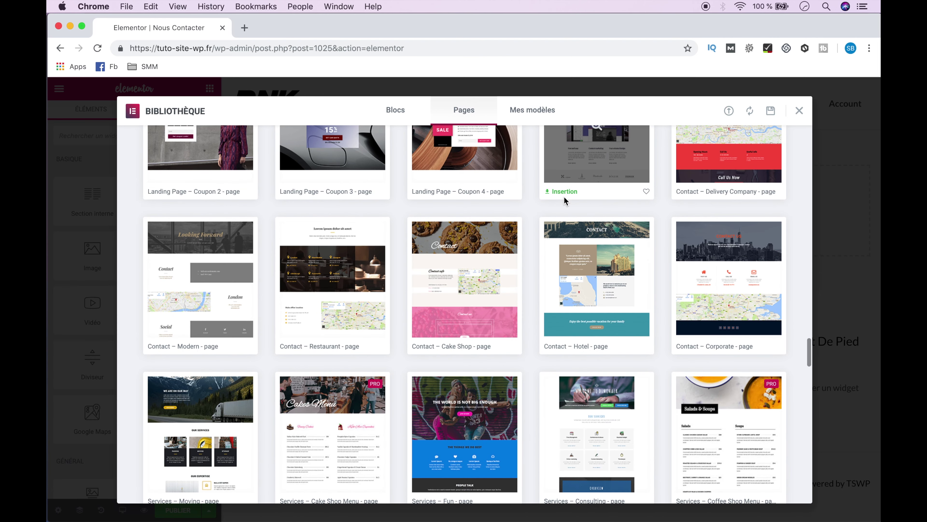
pyautogui.click(329, 291)
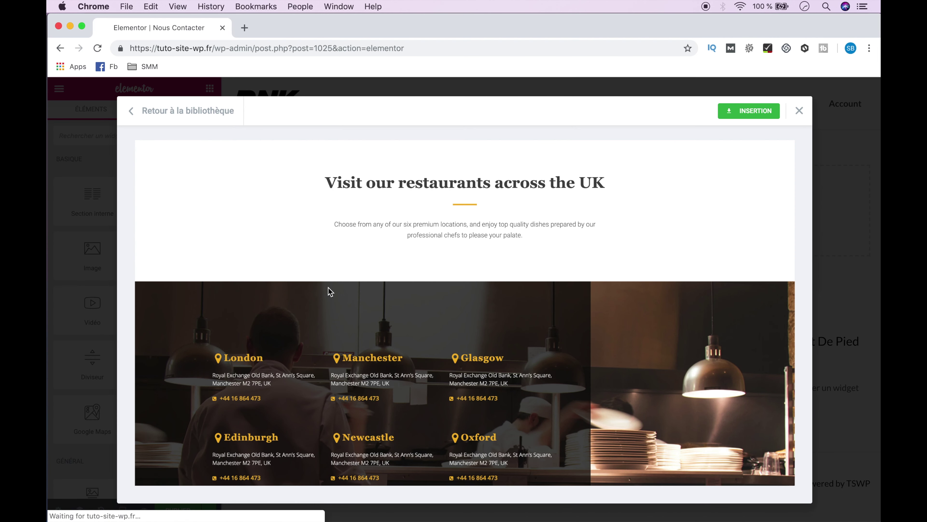
pyautogui.click(740, 113)
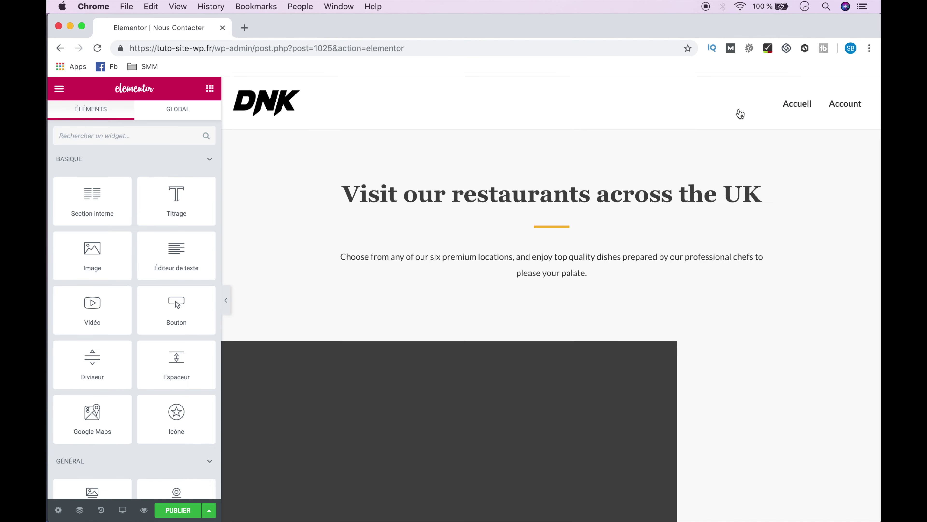
# Replace the Google Maps widget beside the "Main office location" block with a "Code court" widget.
pyautogui.scroll(-15, 718, 124)
pyautogui.scroll(15, 718, 124)
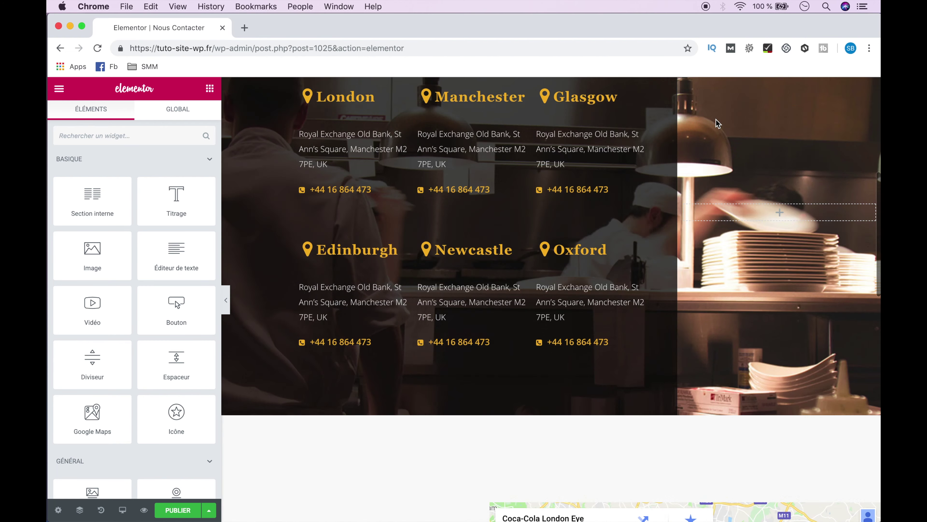
pyautogui.click(565, 124)
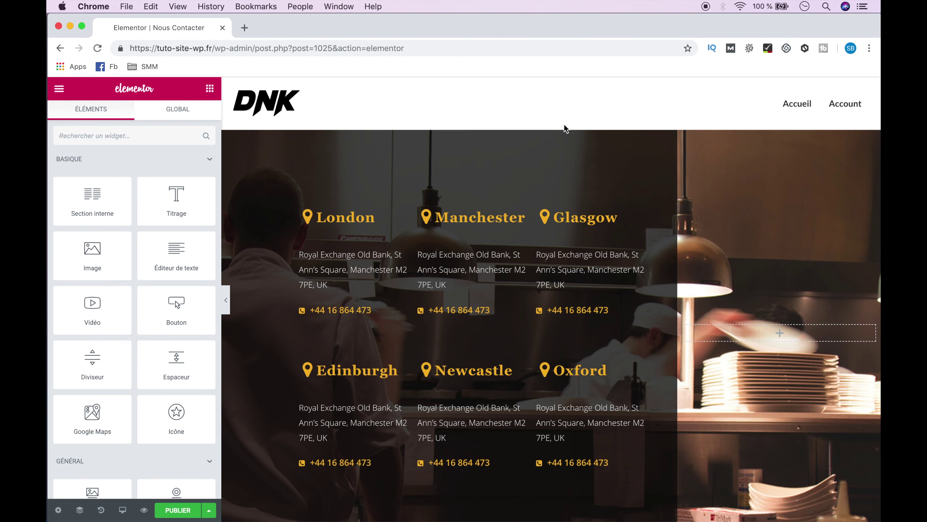
pyautogui.click(566, 124)
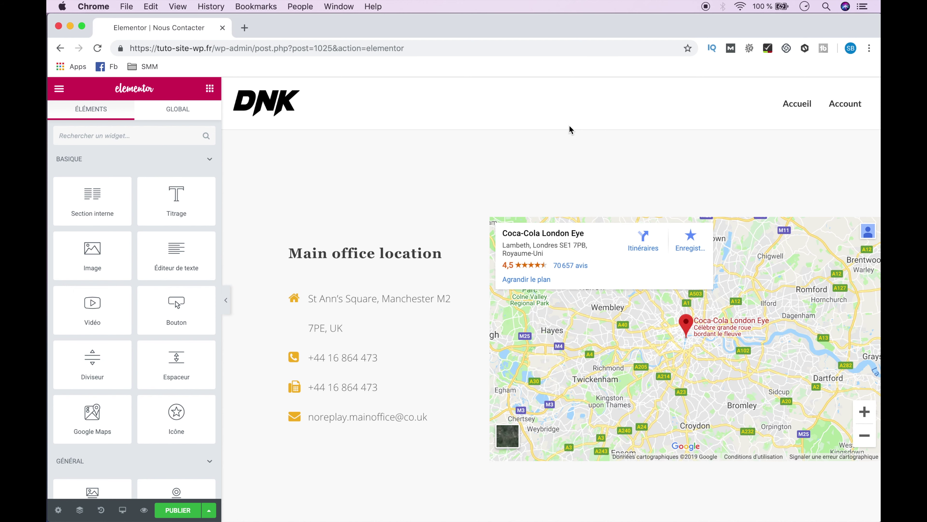
pyautogui.rightClick(875, 226)
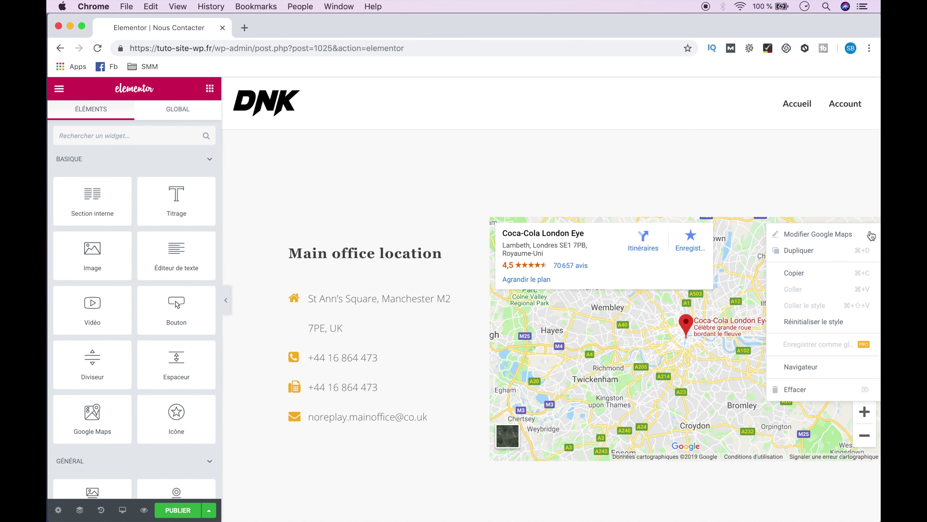
pyautogui.click(824, 389)
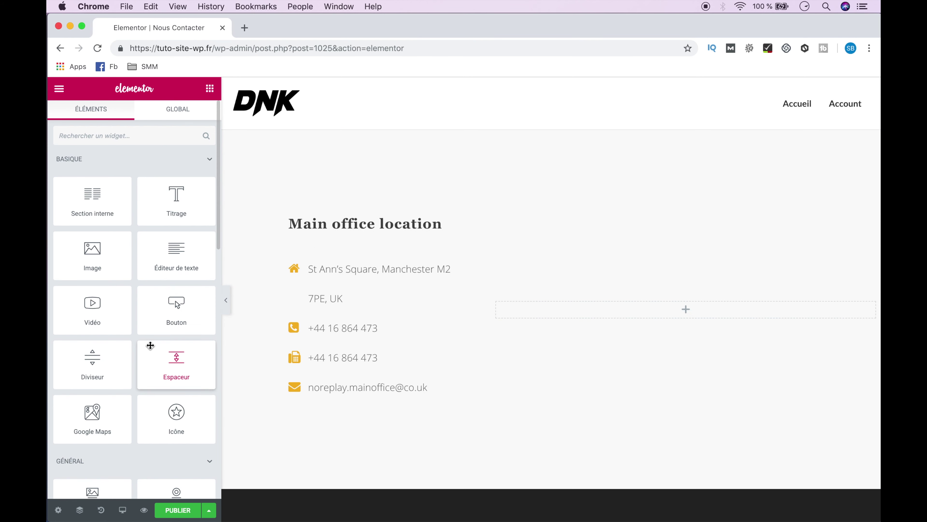
pyautogui.scroll(-15, 150, 345)
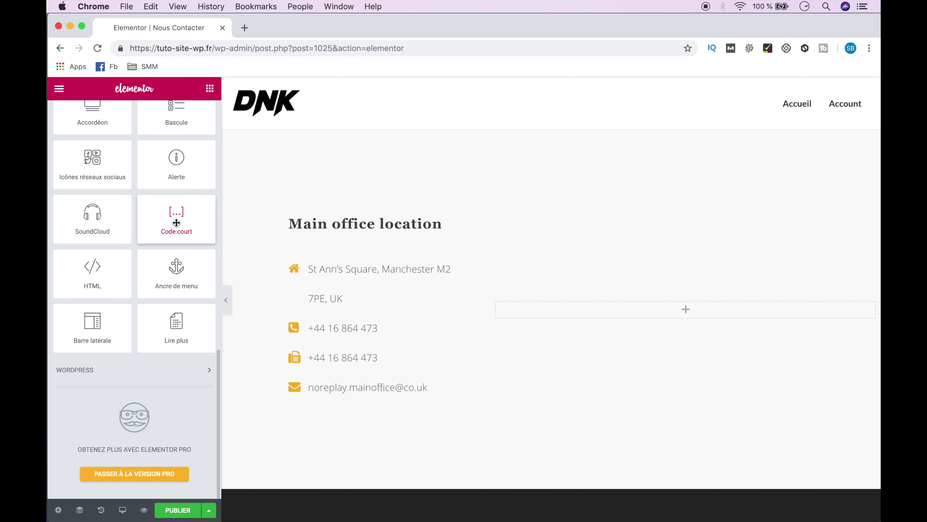
pyautogui.moveTo(176, 224); pyautogui.dragTo(605, 309)
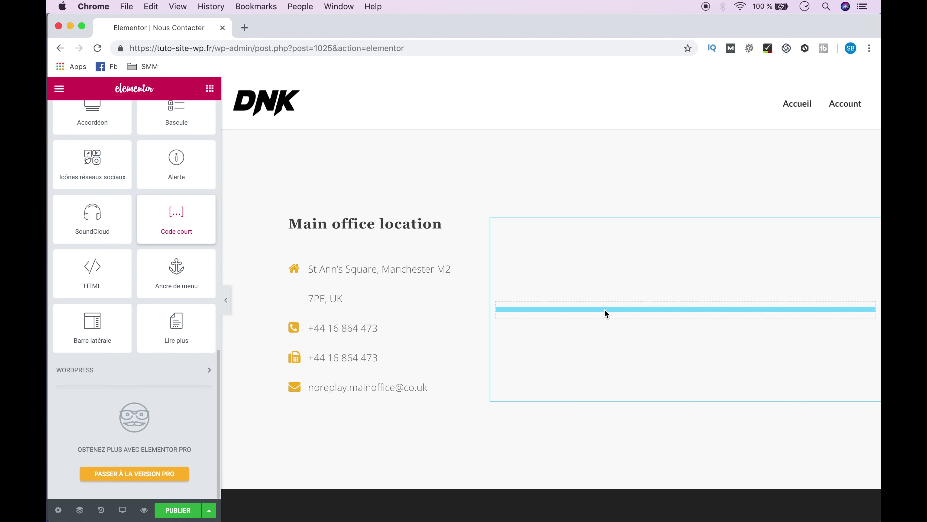
# Save the page as a draft and return from Elementor to the WordPress dashboard.
pyautogui.click(209, 510)
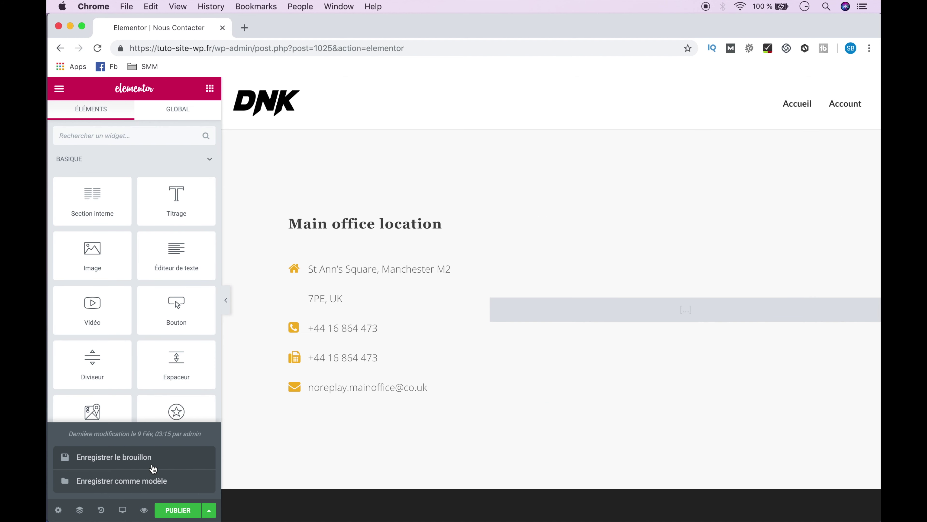
pyautogui.click(59, 88)
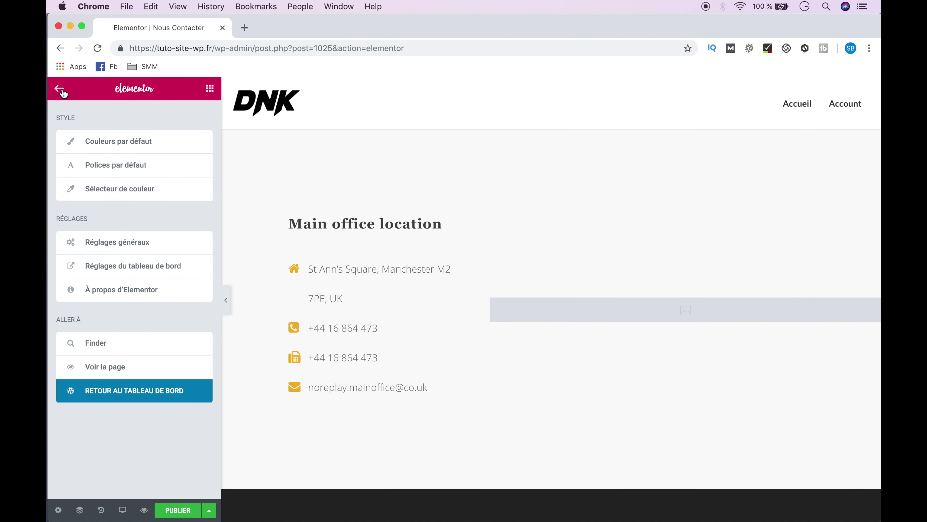
pyautogui.click(115, 392)
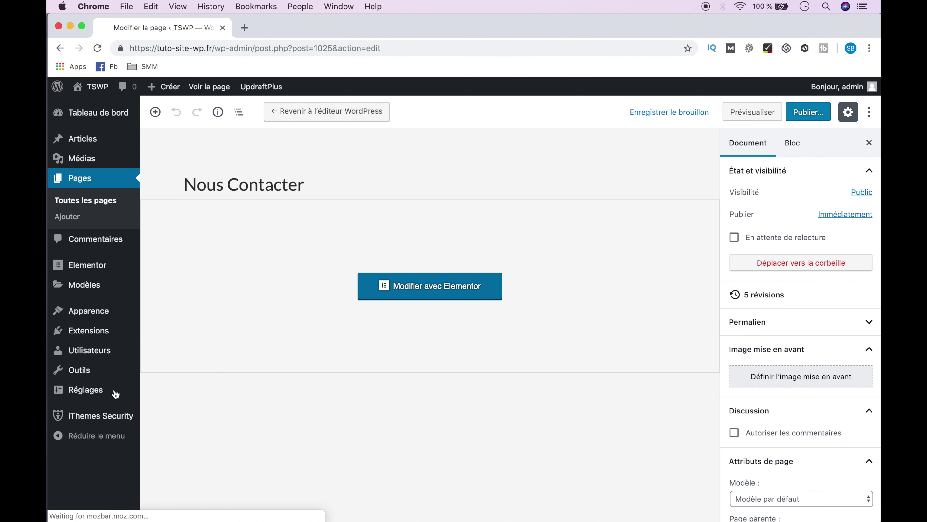
# Search the plugin directory for "contact form 7", and install and activate the Contact Form 7 plugin.
pyautogui.moveTo(62, 333)
pyautogui.click(161, 351)
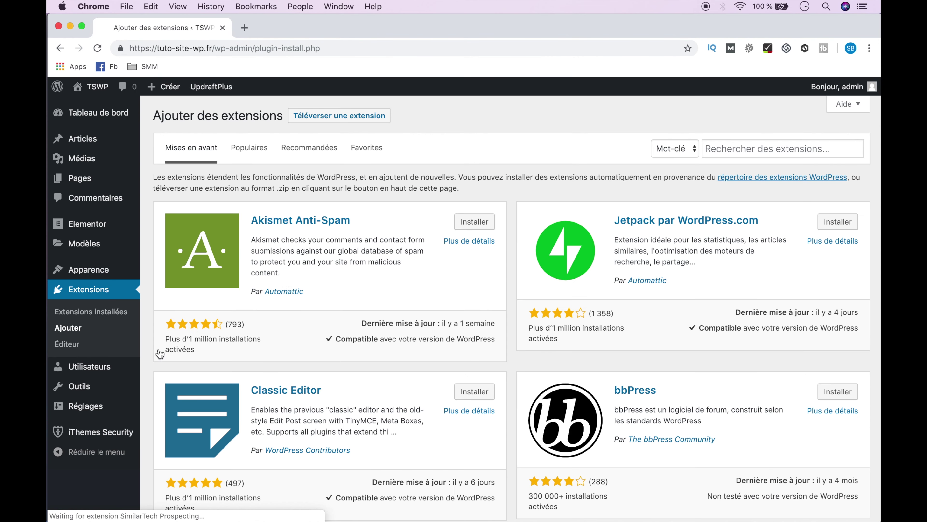
pyautogui.click(725, 150)
pyautogui.write('contact fo')
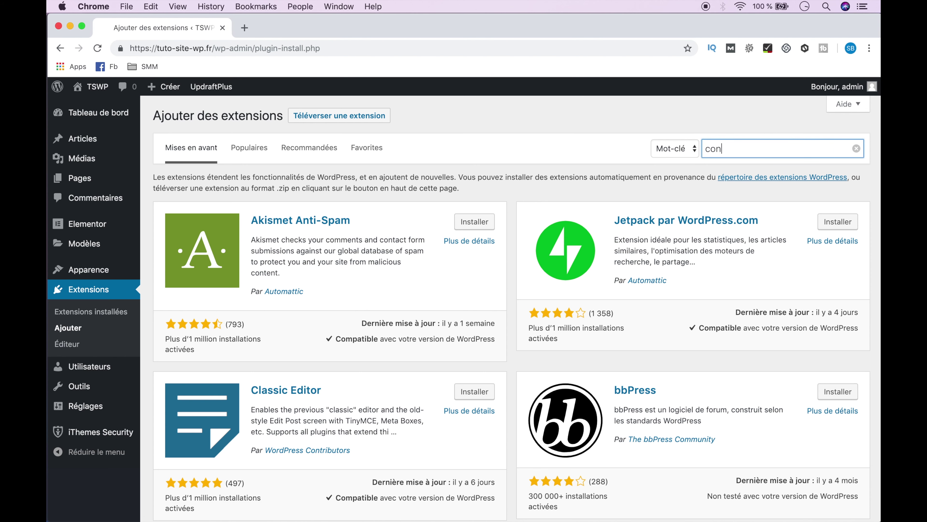
pyautogui.write('rm 7')
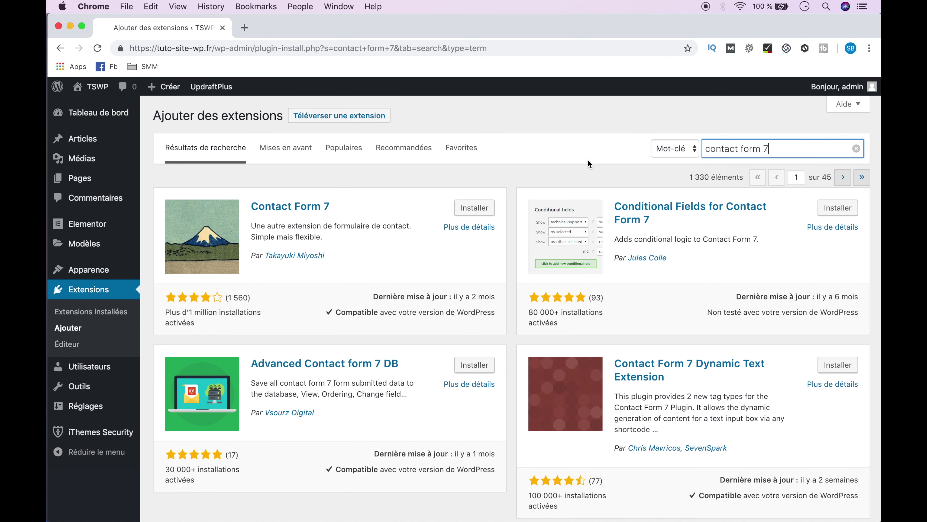
pyautogui.click(485, 207)
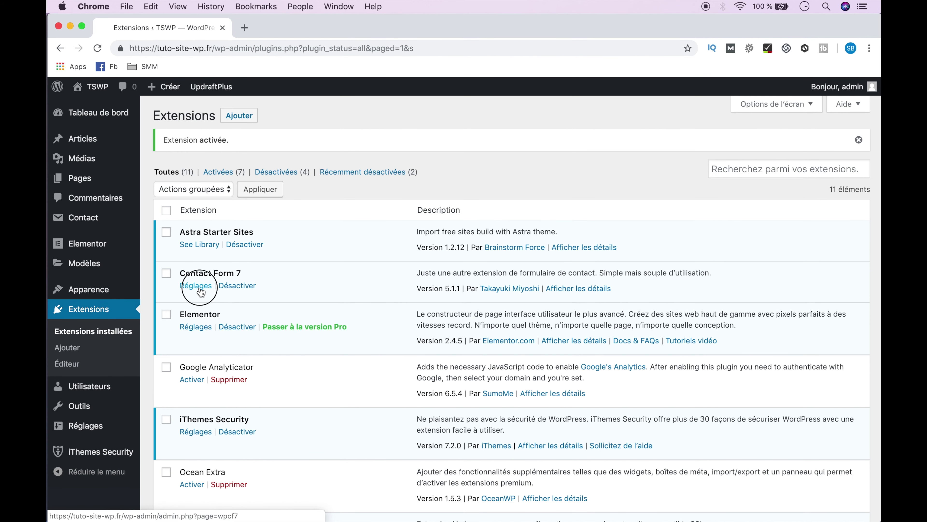
# Open "Formulaire de contact 1" in the Contact Form 7 settings and replace the "Pour" recipient with the contact e-mail address.
pyautogui.click(204, 285)
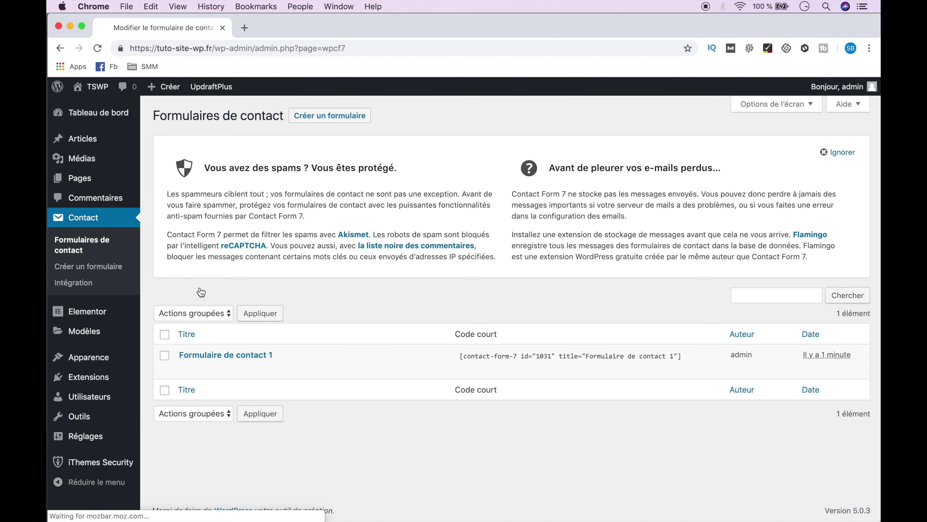
pyautogui.click(219, 356)
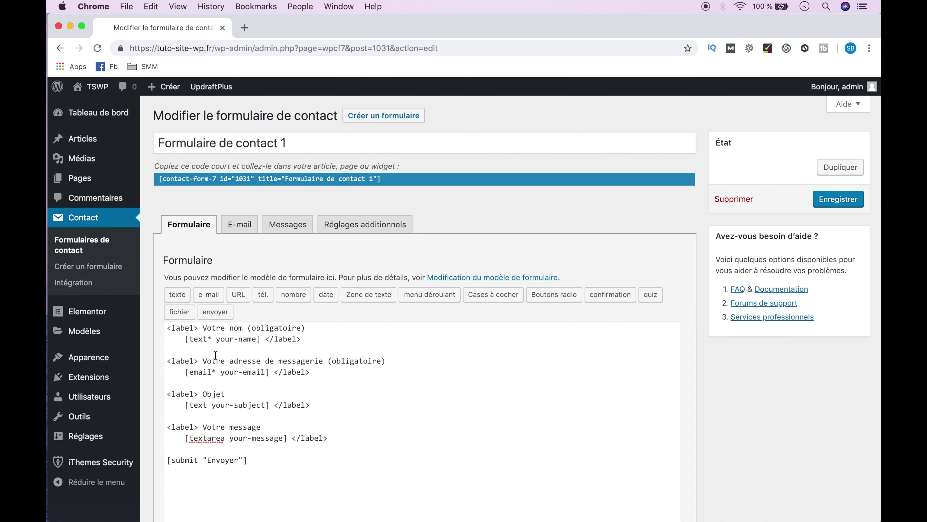
pyautogui.click(240, 224)
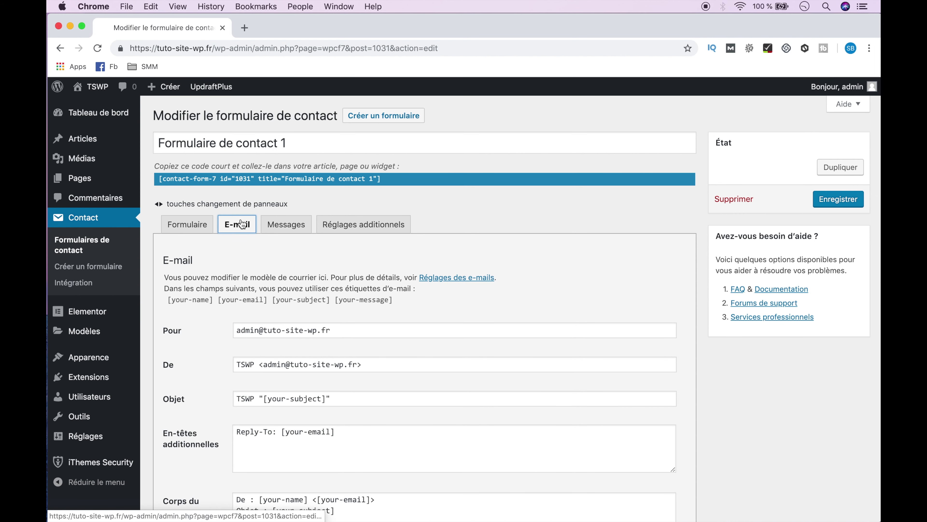
pyautogui.scroll(-10, 241, 225)
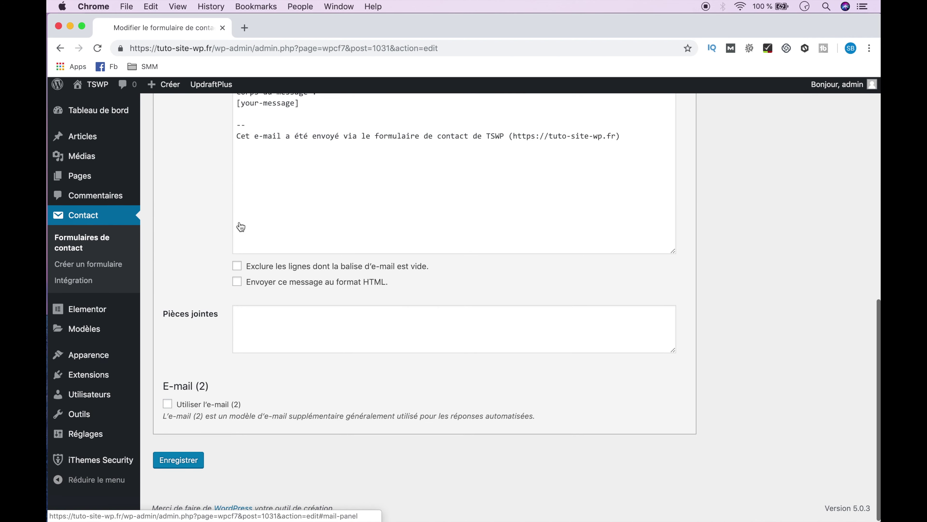
pyautogui.scroll(10, 241, 226)
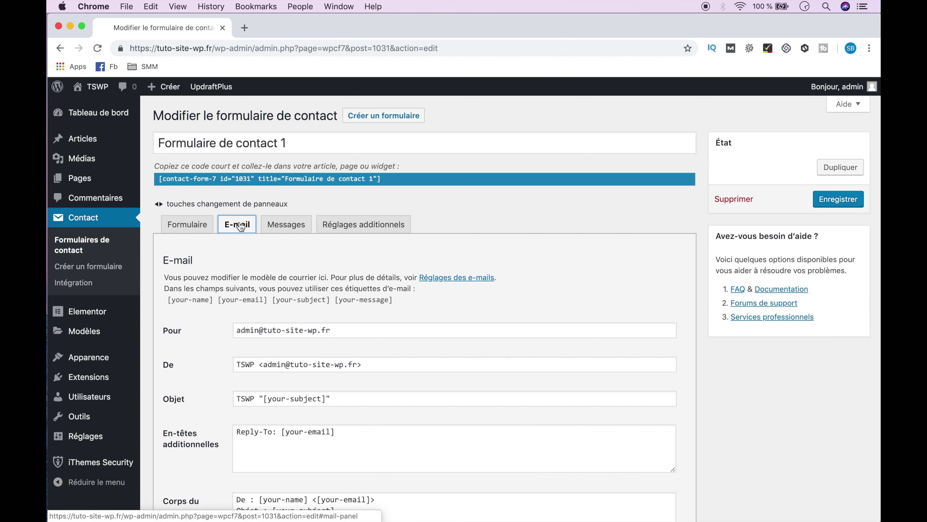
pyautogui.tripleClick(276, 329)
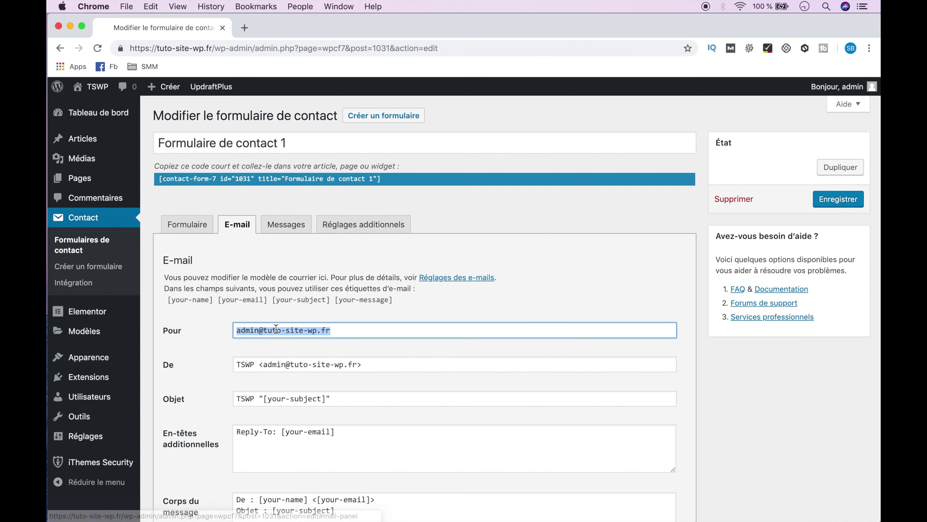
pyautogui.press('super+v')
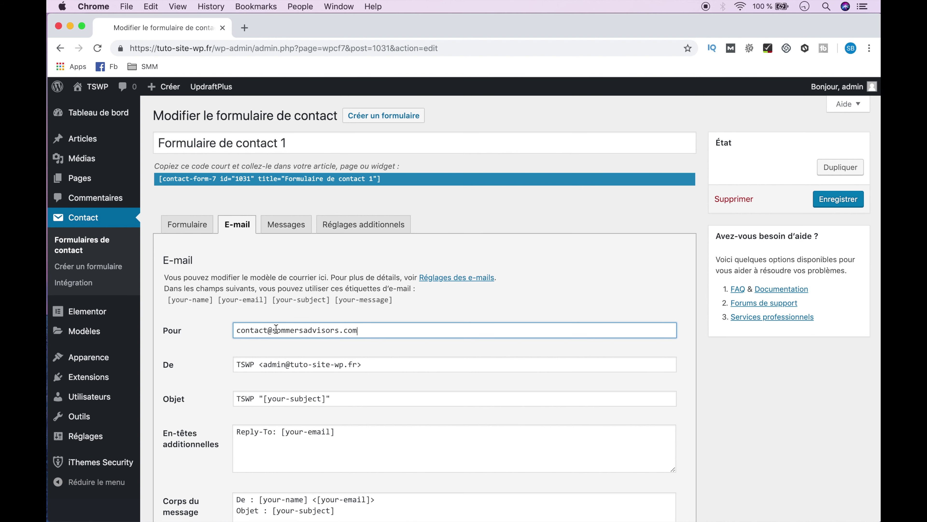
# Review the response messages and additional settings of "Formulaire de contact 1", and save the form.
pyautogui.click(285, 224)
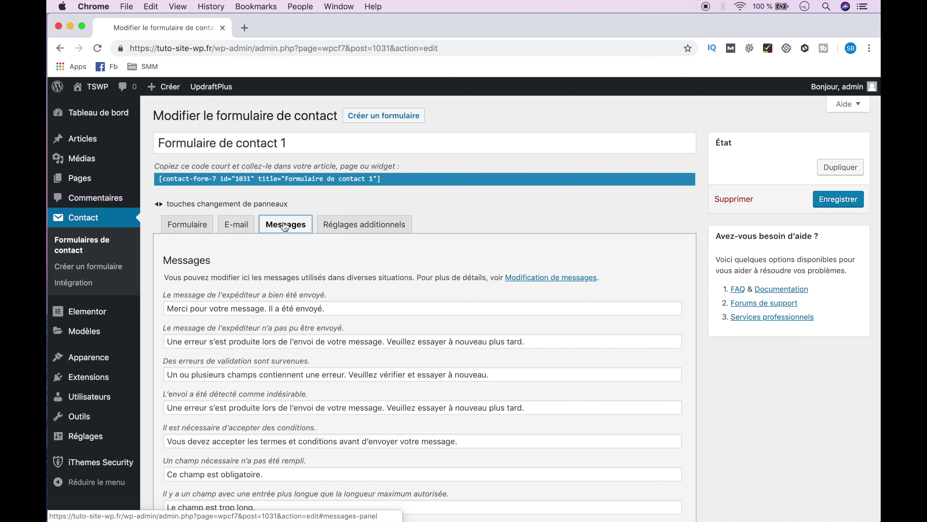
pyautogui.tripleClick(323, 310)
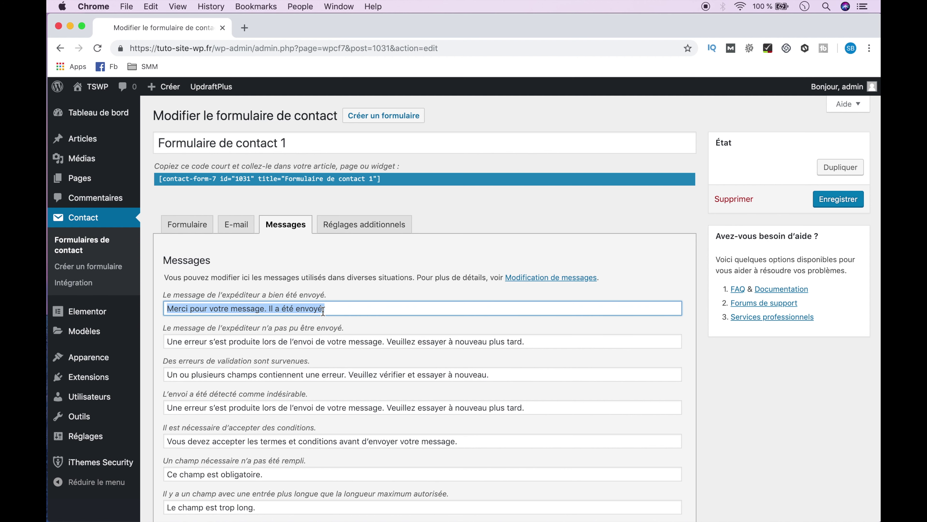
pyautogui.click(361, 226)
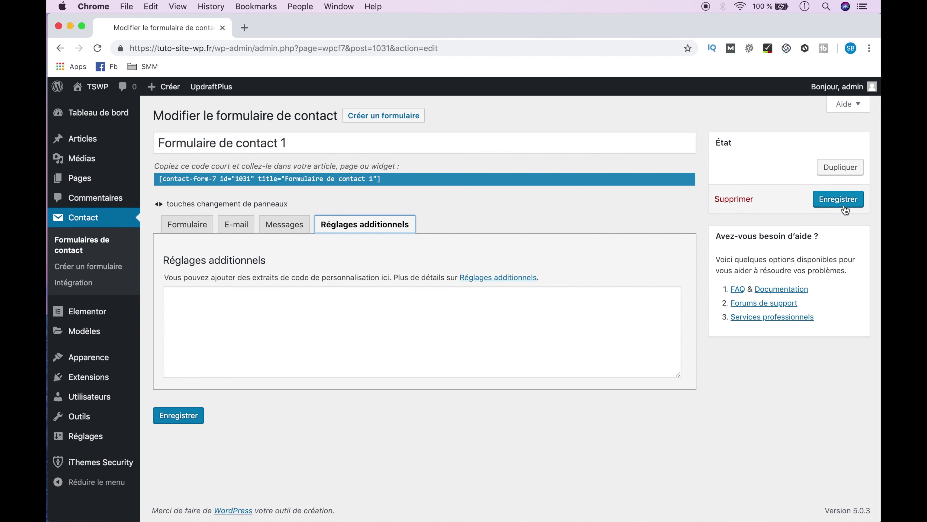
pyautogui.click(844, 208)
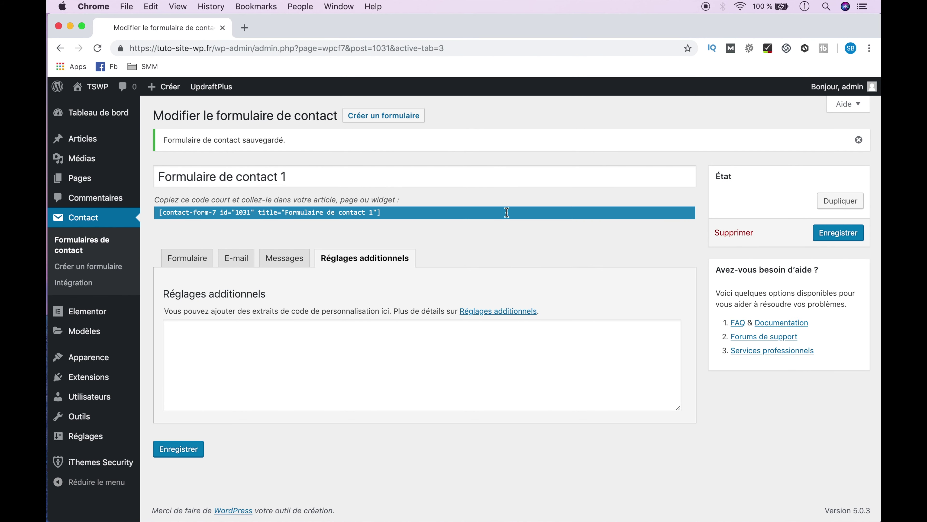
# Copy the full shortcode of "Formulaire de contact 1" to the clipboard.
pyautogui.click(385, 212)
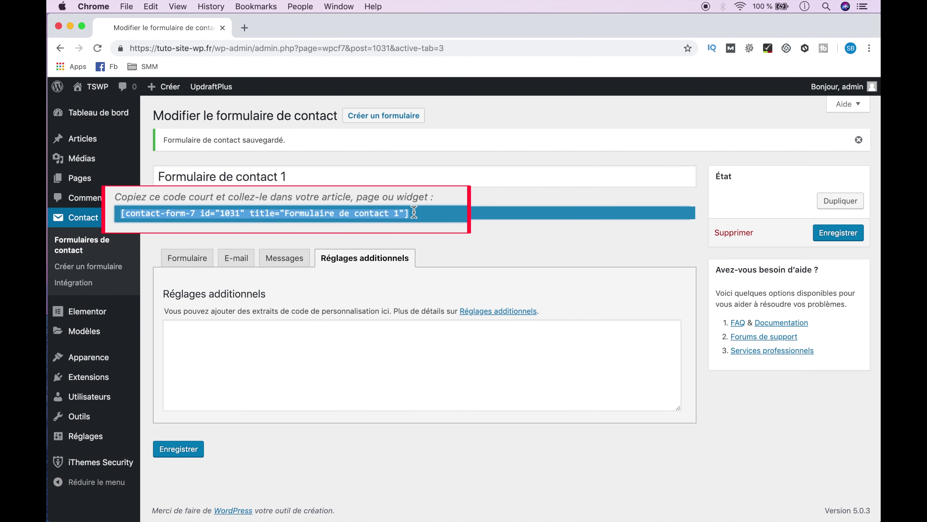
pyautogui.rightClick(385, 211)
pyautogui.click(395, 233)
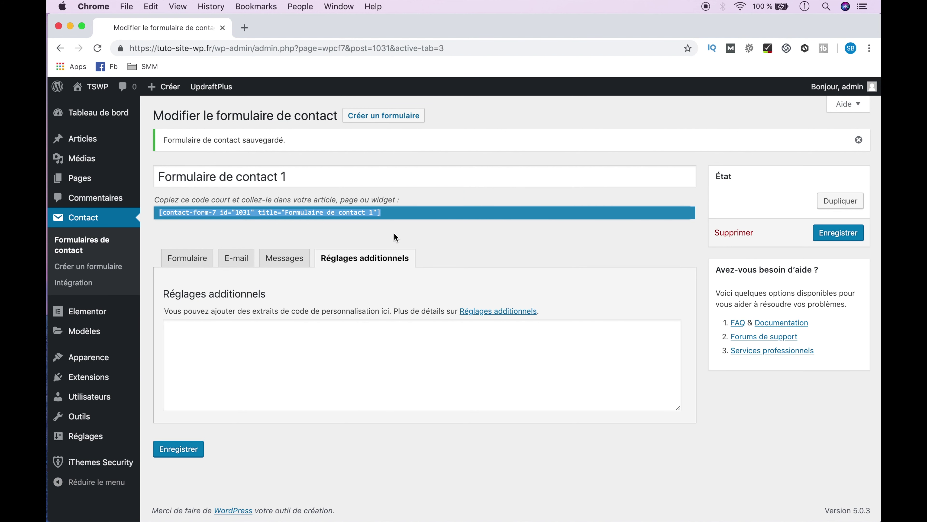
# Open the "Nous Contacter" page in Elementor and paste [contact-form-7 id="1031" title="Formulaire de contact 1"] into its "Code court" widget.
pyautogui.click(92, 178)
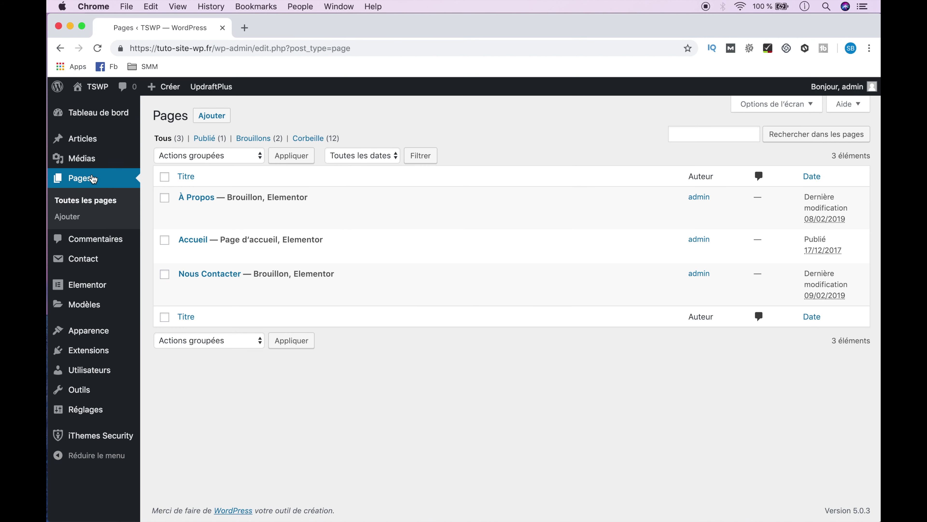
pyautogui.click(379, 295)
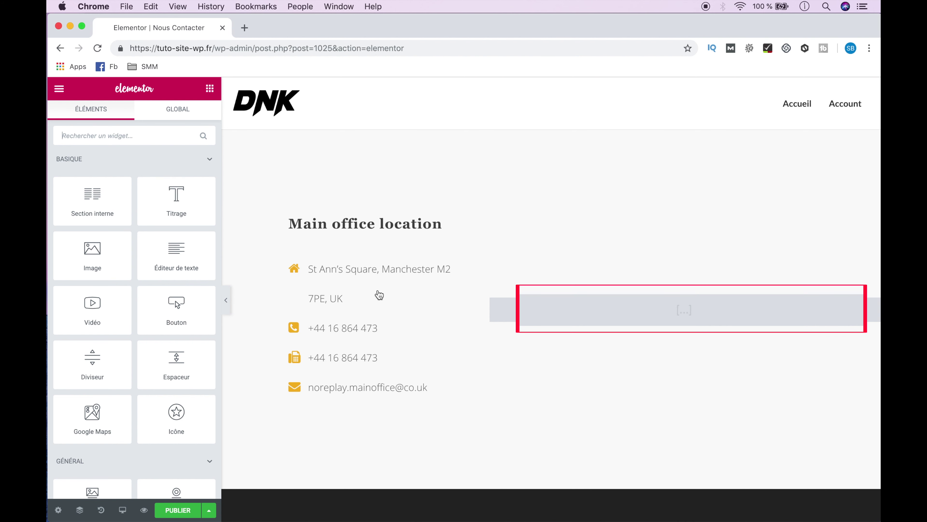
pyautogui.click(570, 318)
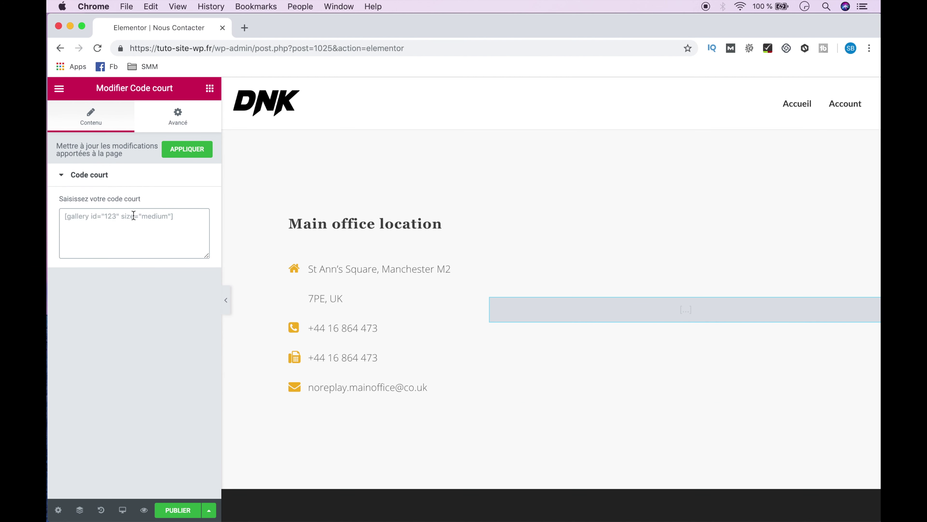
pyautogui.press('super+v')
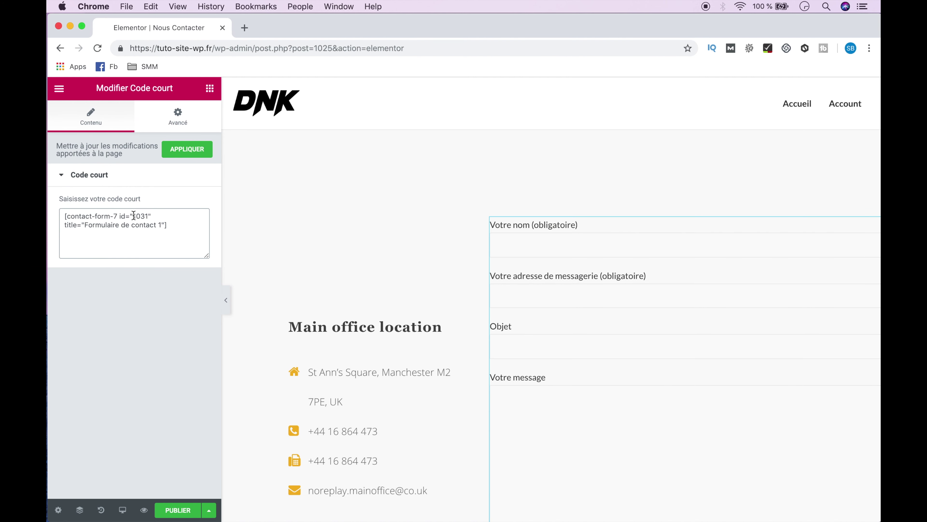